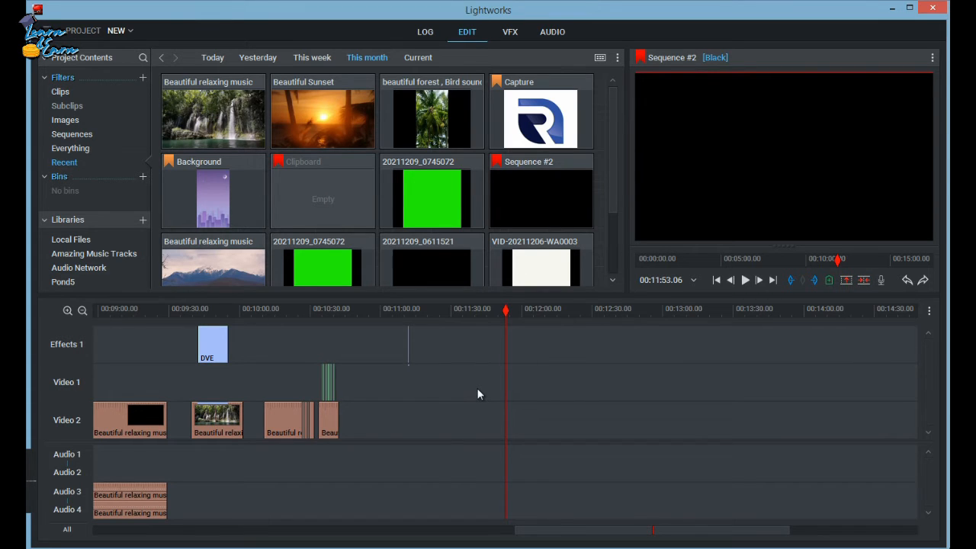
Place the waterfall clip Beautiful relaxing music on Video 2 at 00:11:53.06 and delete its audio segments.
{"action": "left_click_drag", "start_coordinate": [214, 115], "coordinate": [508, 437]}
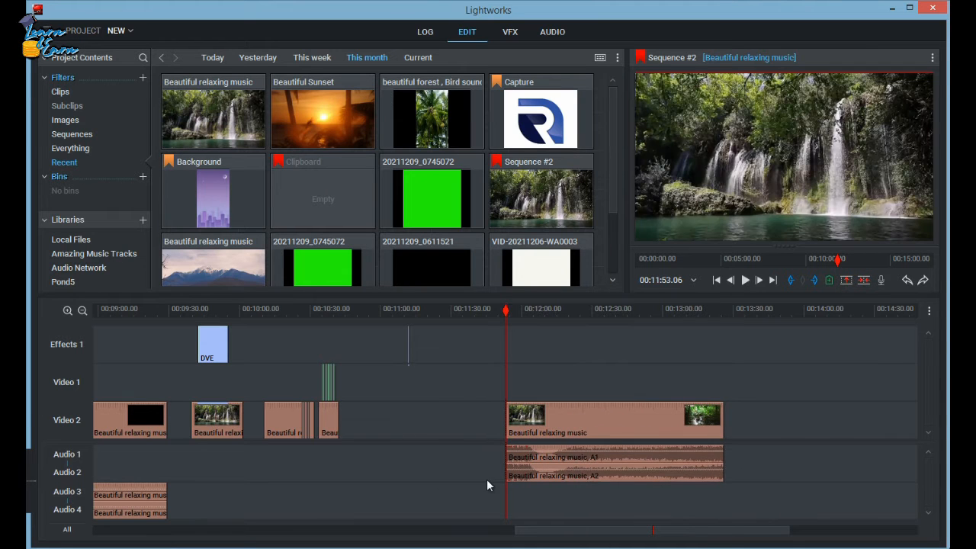
{"action": "left_click", "coordinate": [522, 470]}
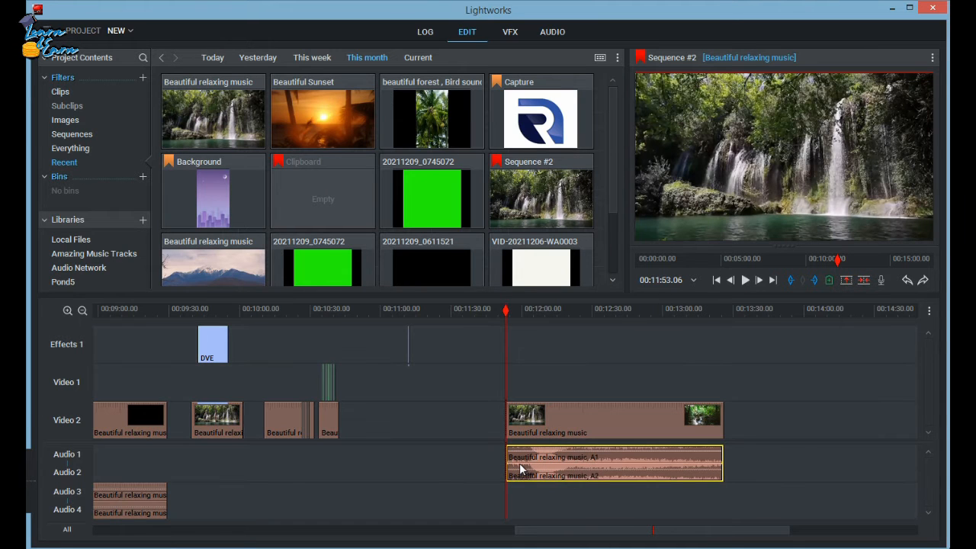
{"action": "key", "text": "Delete"}
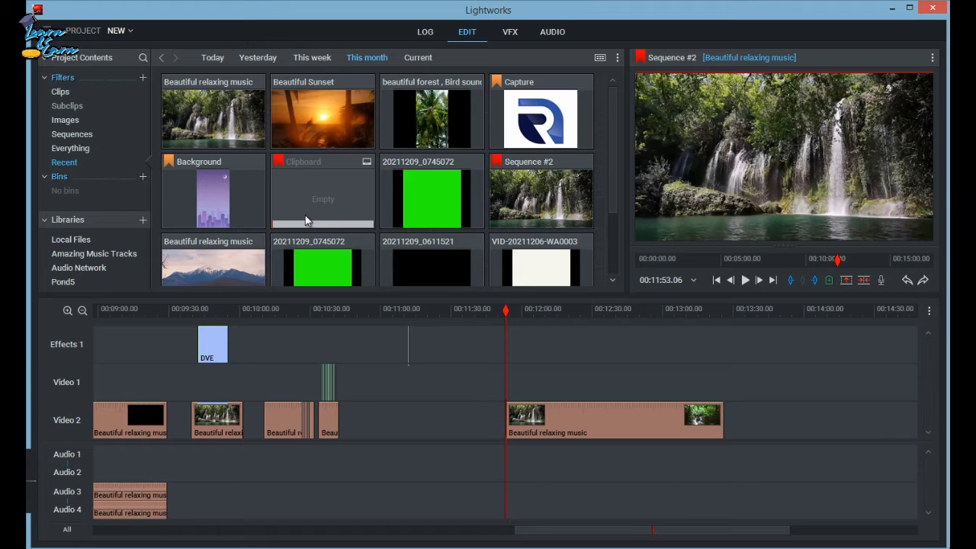
Apply the B&W Increased Contrast 1 colour preset to the new waterfall clip and place the playhead at 00:12:12.01.
{"action": "left_click", "coordinate": [510, 32]}
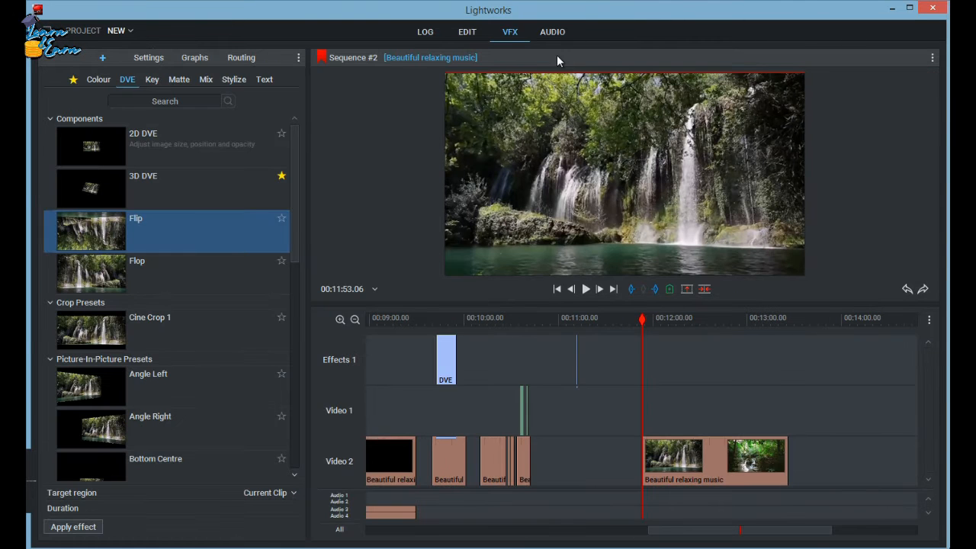
{"action": "left_click", "coordinate": [99, 80]}
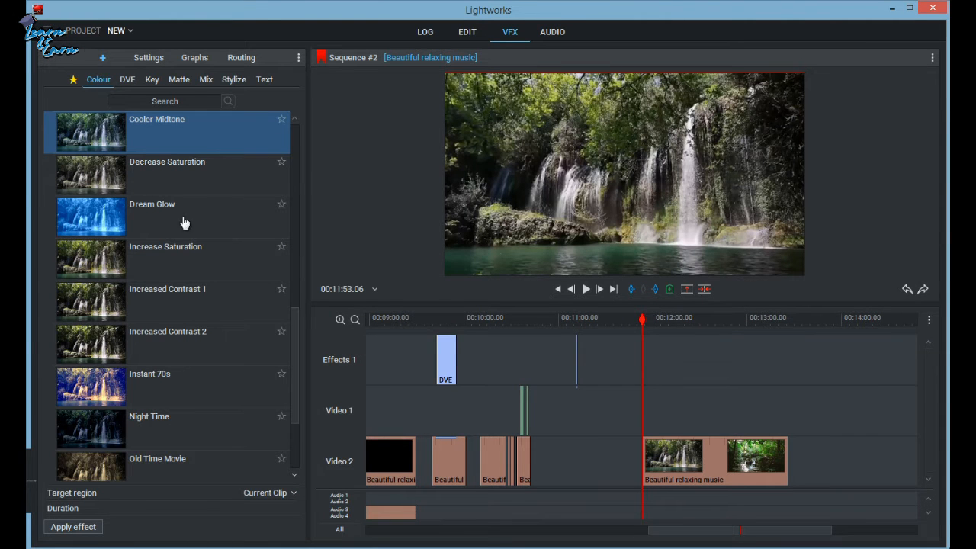
{"action": "left_click_drag", "start_coordinate": [293, 357], "coordinate": [261, 223]}
{"action": "left_click", "coordinate": [107, 310]}
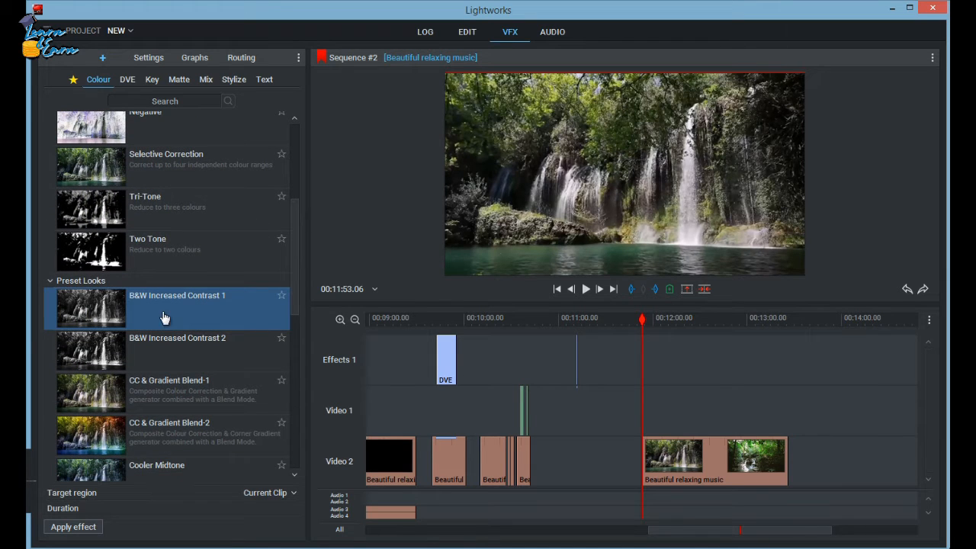
{"action": "mouse_move", "coordinate": [107, 315]}
{"action": "left_mouse_down"}
{"action": "mouse_move", "coordinate": [462, 333]}
{"action": "mouse_move", "coordinate": [655, 367]}
{"action": "mouse_move", "coordinate": [684, 474]}
{"action": "left_mouse_up"}
{"action": "left_click", "coordinate": [686, 321]}
{"action": "left_click_drag", "start_coordinate": [702, 327], "coordinate": [671, 329]}
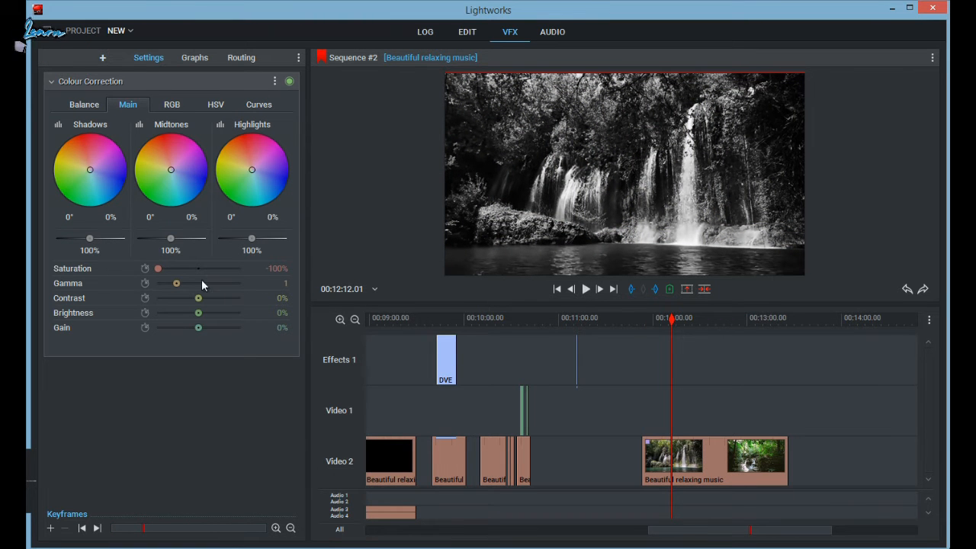
Set Saturation -47.7%, Gamma 1.678, Contrast 73%, Brightness 14.2%, Gain -60.4%, and tint shadows magenta, midtones violet and highlights yellow-green.
{"action": "left_click_drag", "start_coordinate": [162, 272], "coordinate": [171, 335]}
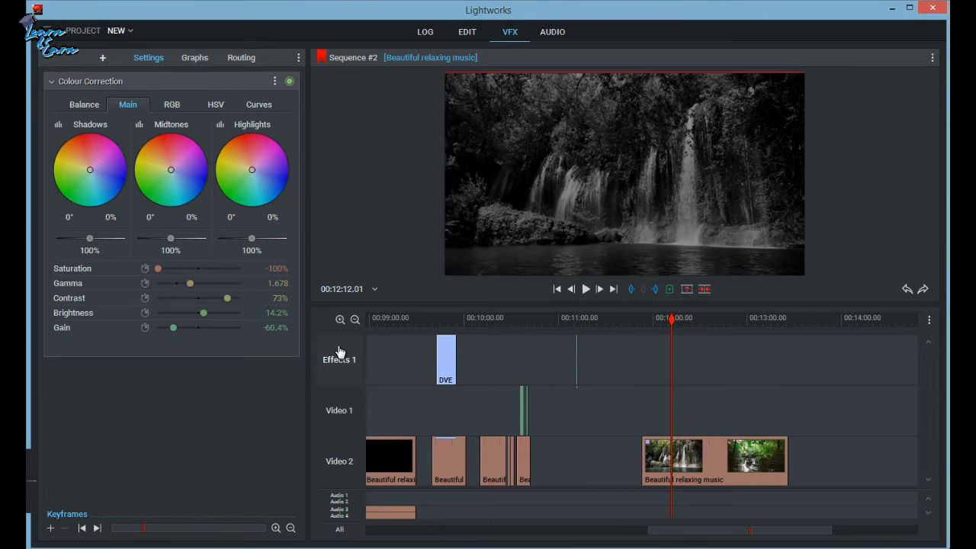
{"action": "left_click_drag", "start_coordinate": [157, 269], "coordinate": [178, 270]}
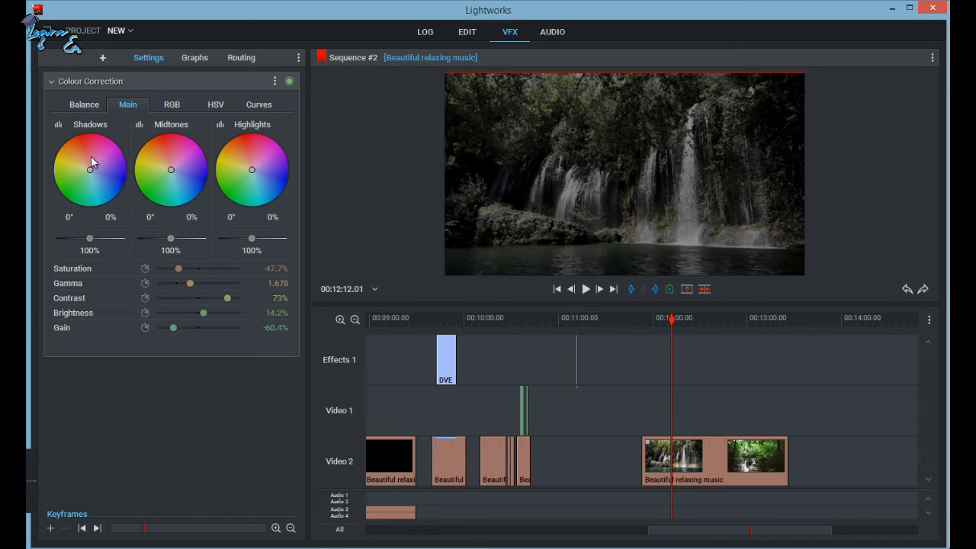
{"action": "left_click_drag", "start_coordinate": [90, 174], "coordinate": [129, 150]}
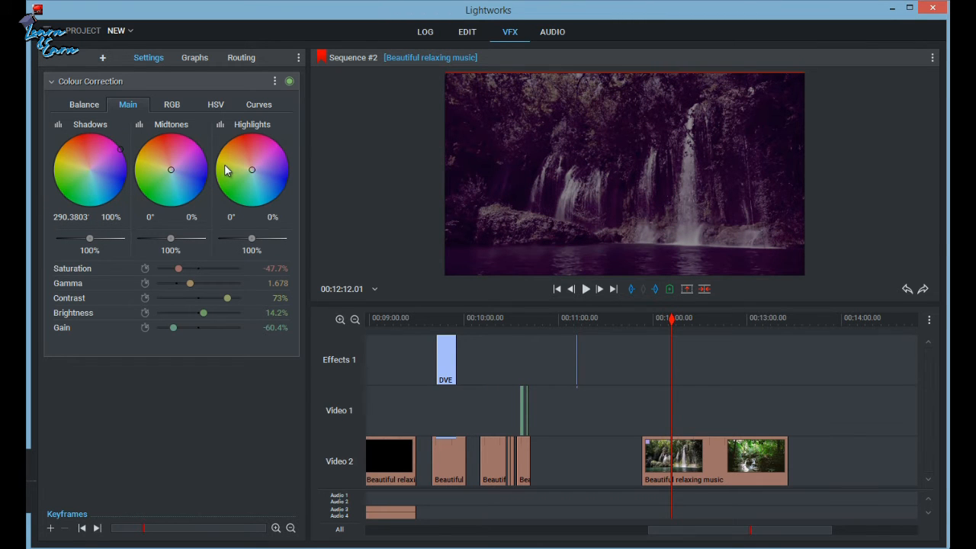
{"action": "left_click_drag", "start_coordinate": [169, 169], "coordinate": [219, 188]}
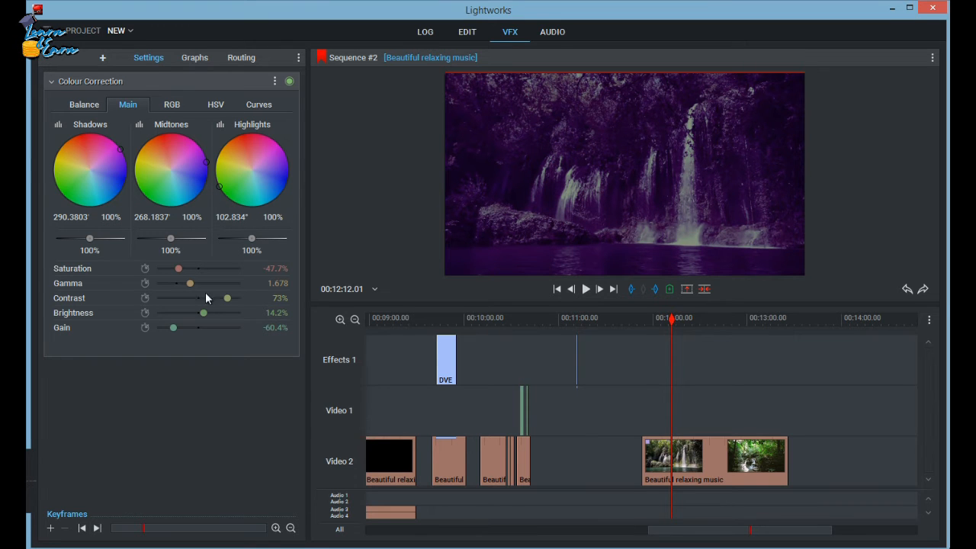
Apply the Old Time Movie colour preset to the waterfall clip on Video 2.
{"action": "left_click", "coordinate": [102, 58]}
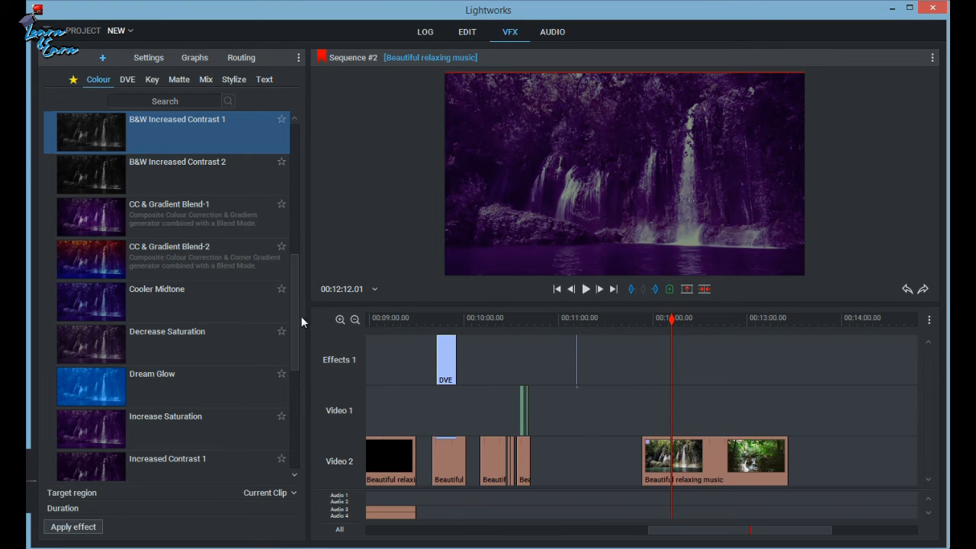
{"action": "left_click_drag", "start_coordinate": [295, 283], "coordinate": [297, 190]}
{"action": "scroll", "coordinate": [299, 204], "scroll_direction": "down", "scroll_amount": 3}
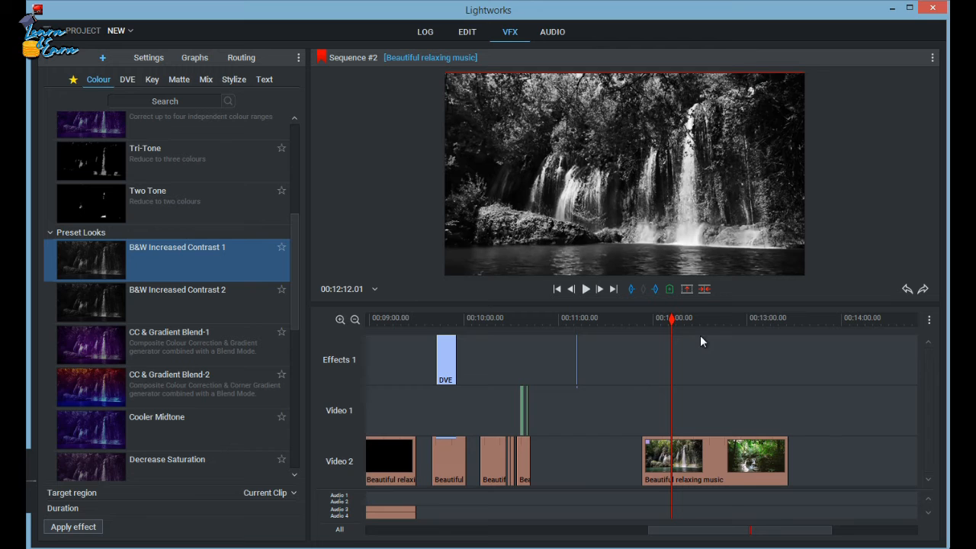
{"action": "left_click", "coordinate": [118, 79]}
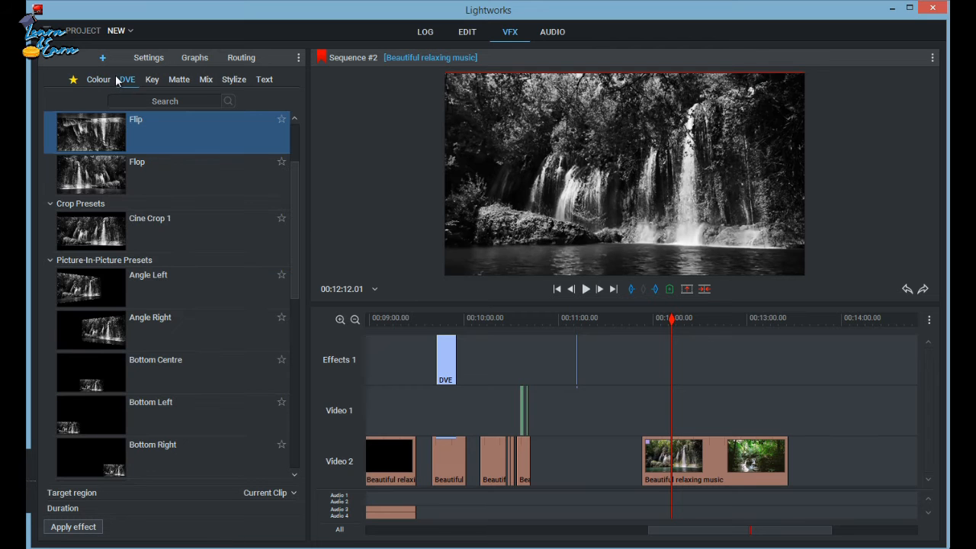
{"action": "left_click", "coordinate": [98, 79]}
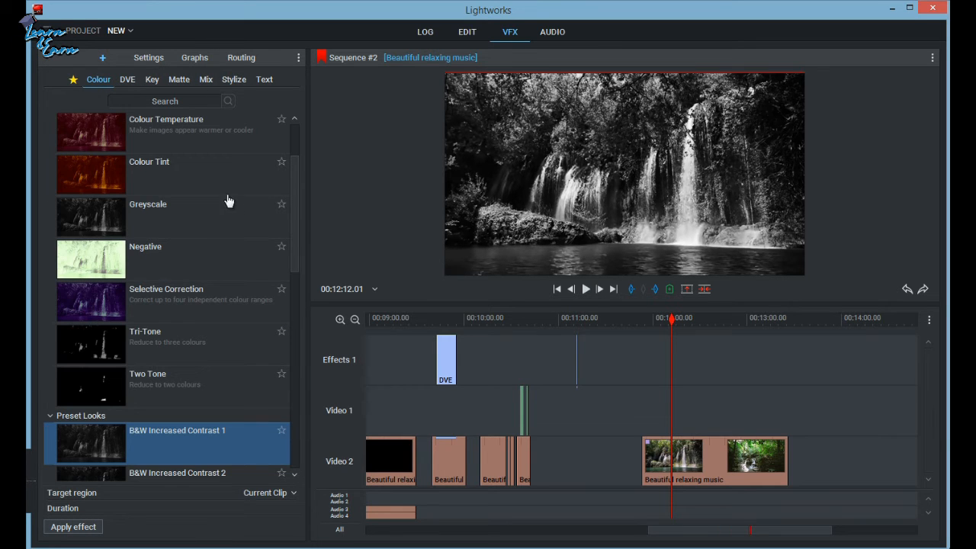
{"action": "left_click_drag", "start_coordinate": [296, 234], "coordinate": [296, 425]}
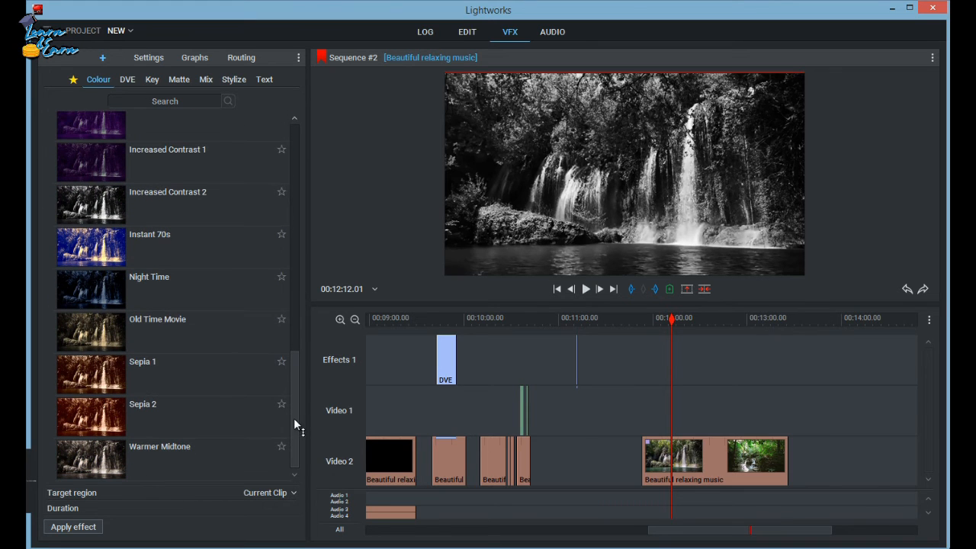
{"action": "left_click_drag", "start_coordinate": [79, 337], "coordinate": [705, 462]}
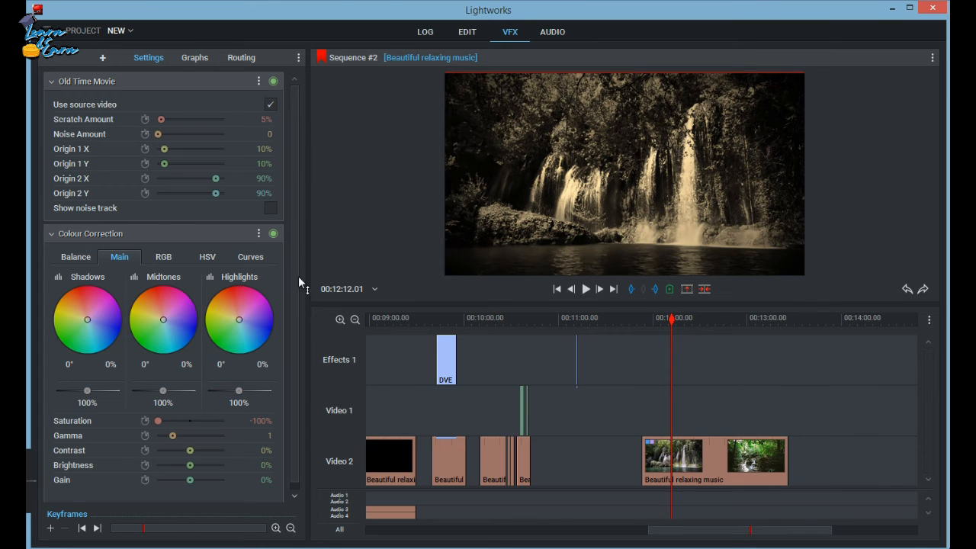
In Colour Correction, set Contrast to -14.9%, the midtones level to 87.6% and the highlights level to 131.7%.
{"action": "scroll", "coordinate": [290, 271], "scroll_direction": "down", "scroll_amount": 1}
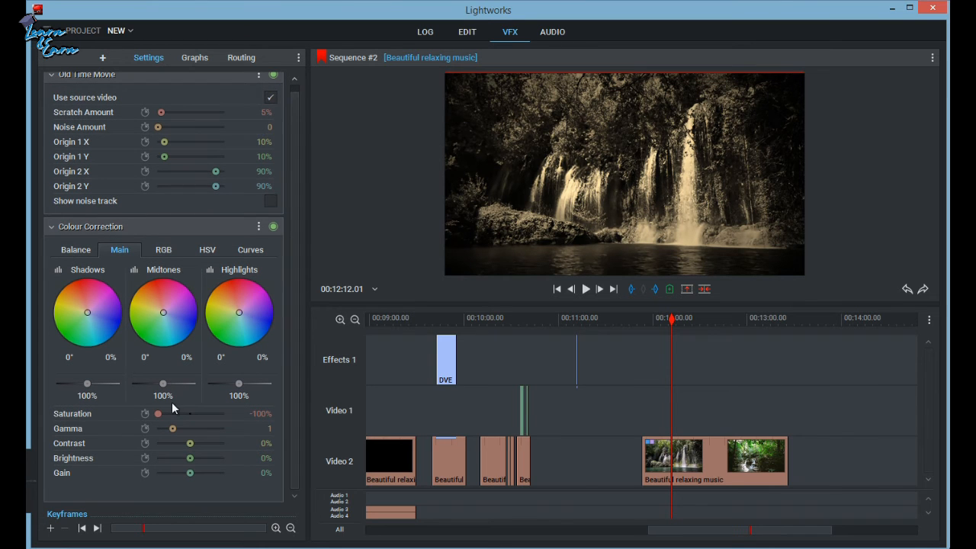
{"action": "mouse_move", "coordinate": [189, 443]}
{"action": "left_mouse_down"}
{"action": "mouse_move", "coordinate": [211, 450]}
{"action": "mouse_move", "coordinate": [172, 441]}
{"action": "mouse_move", "coordinate": [219, 443]}
{"action": "mouse_move", "coordinate": [185, 444]}
{"action": "left_mouse_up"}
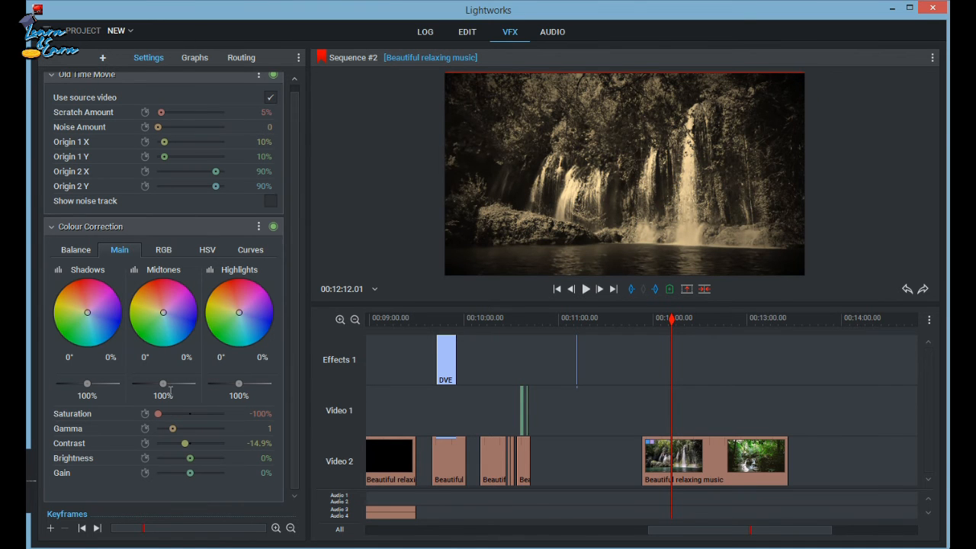
{"action": "mouse_move", "coordinate": [162, 384]}
{"action": "left_mouse_down"}
{"action": "mouse_move", "coordinate": [234, 380]}
{"action": "mouse_move", "coordinate": [154, 375]}
{"action": "left_mouse_up"}
{"action": "mouse_move", "coordinate": [242, 386]}
{"action": "left_mouse_down"}
{"action": "mouse_move", "coordinate": [270, 385]}
{"action": "mouse_move", "coordinate": [257, 383]}
{"action": "left_mouse_up"}
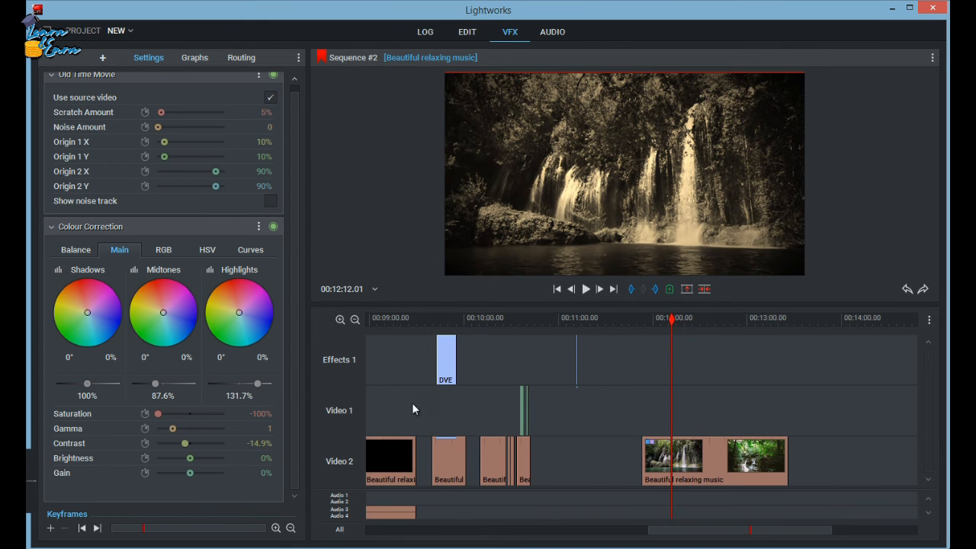
Apply the Instant 70s colour preset to the waterfall clip and look through its settings.
{"action": "left_click", "coordinate": [100, 58]}
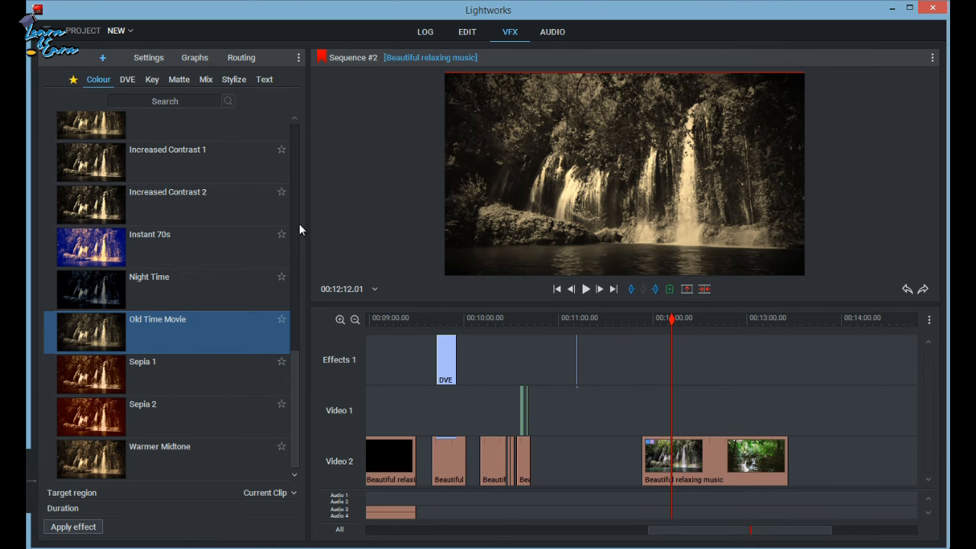
{"action": "left_click_drag", "start_coordinate": [80, 251], "coordinate": [713, 460]}
{"action": "scroll", "coordinate": [282, 198], "scroll_direction": "down", "scroll_amount": 5}
{"action": "scroll", "coordinate": [280, 228], "scroll_direction": "up", "scroll_amount": 5}
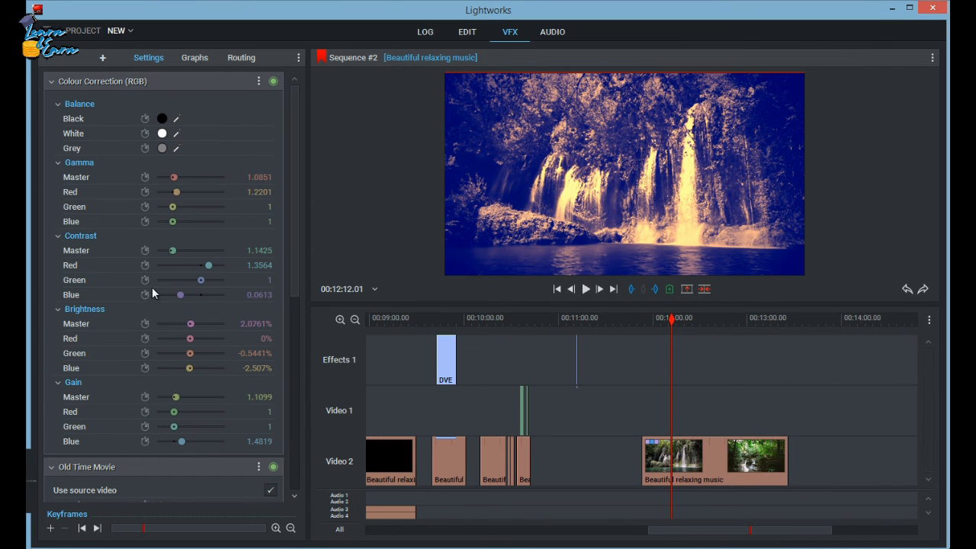
Bring up the Components group of the Colour effects.
{"action": "left_click", "coordinate": [102, 58]}
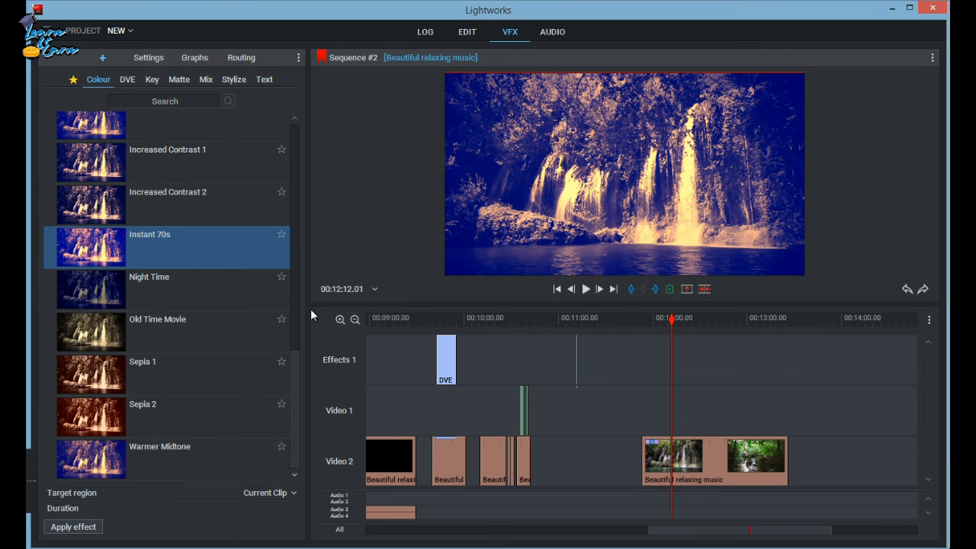
{"action": "left_click_drag", "start_coordinate": [296, 393], "coordinate": [301, 131]}
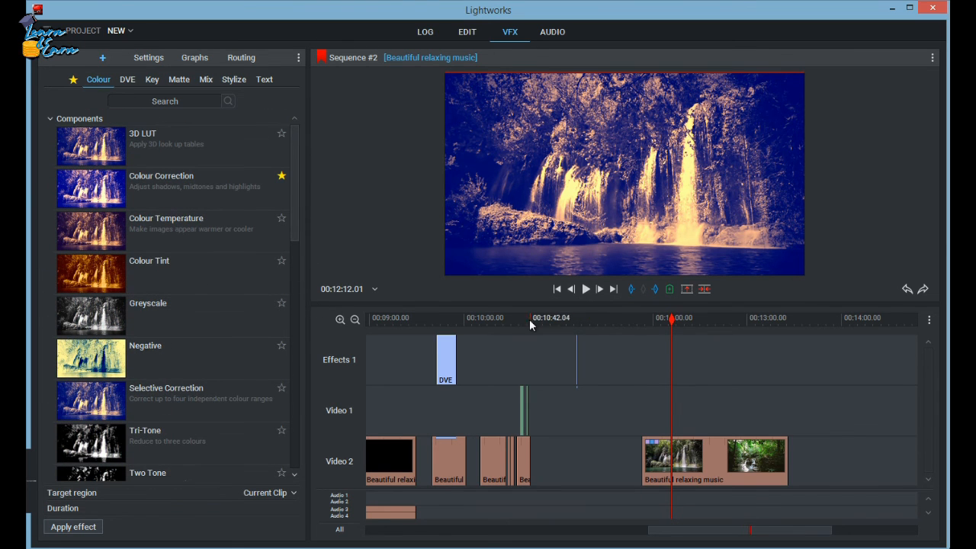